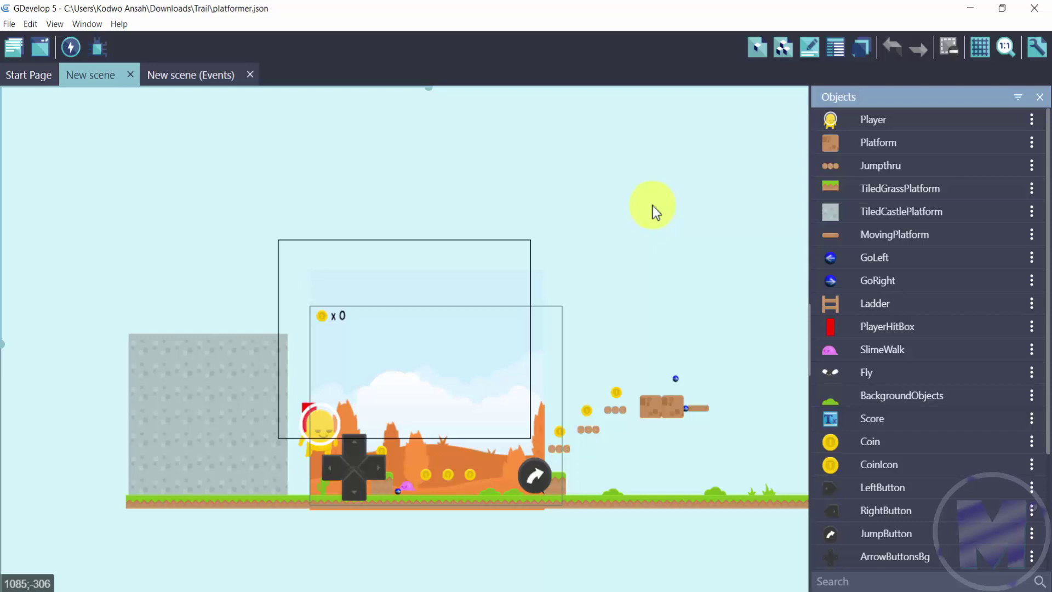
Open the project manager, toggle the Functions/Behaviors section, and launch Search for new extensions.
click(18, 54)
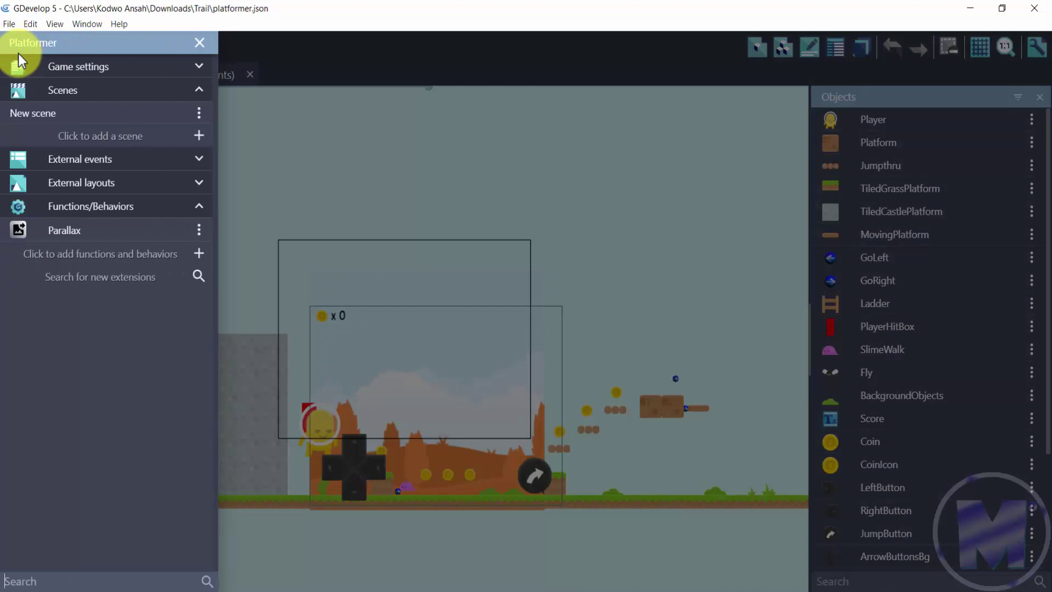
click(198, 211)
click(199, 209)
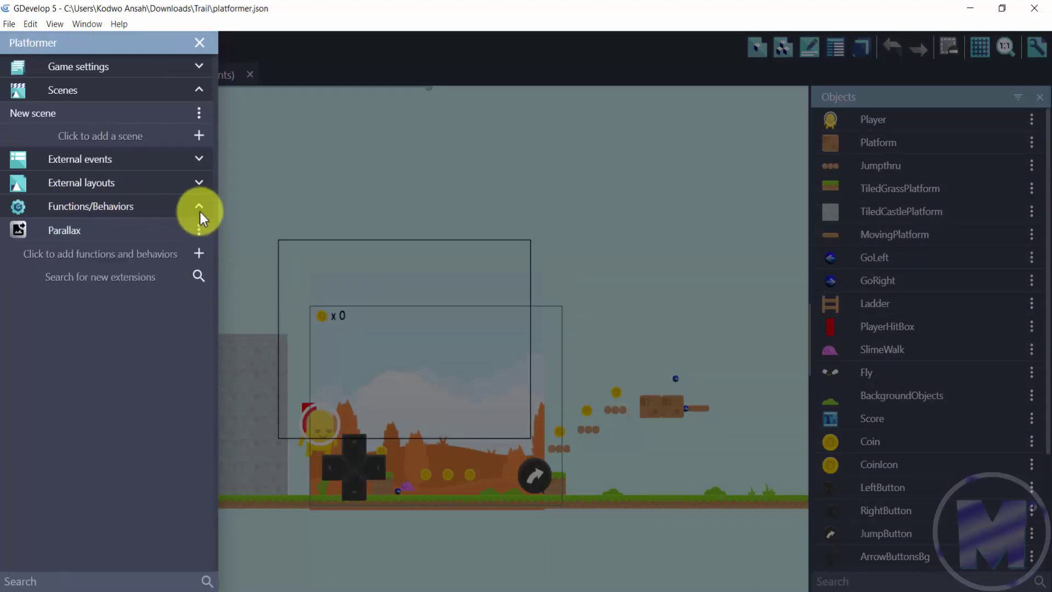
click(198, 211)
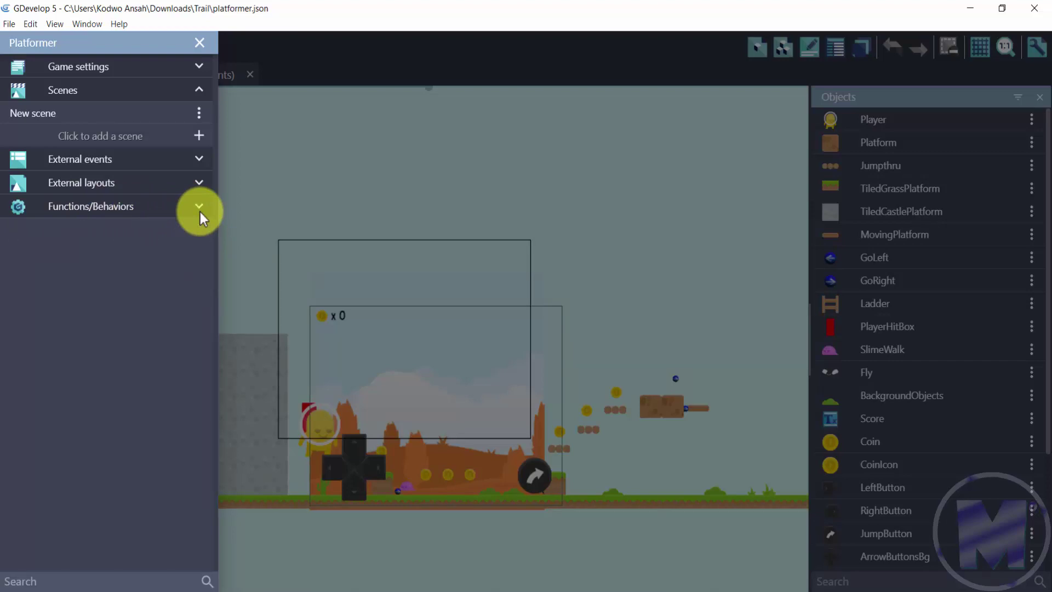
click(199, 209)
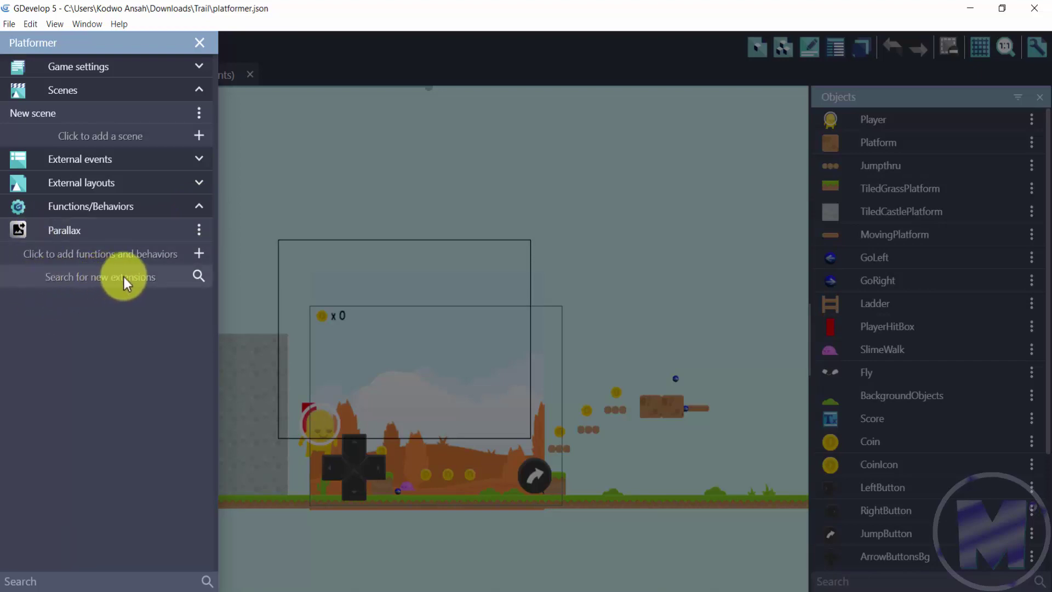
click(186, 282)
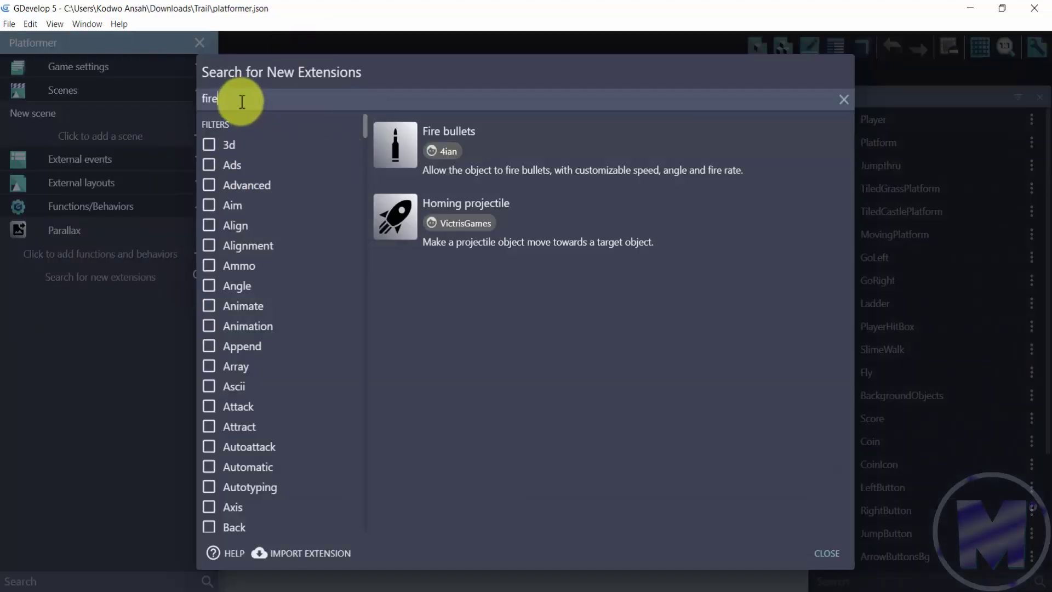
Replace the old extension search text with 'fire'.
drag(247, 99, 193, 101)
key(BackSpace)
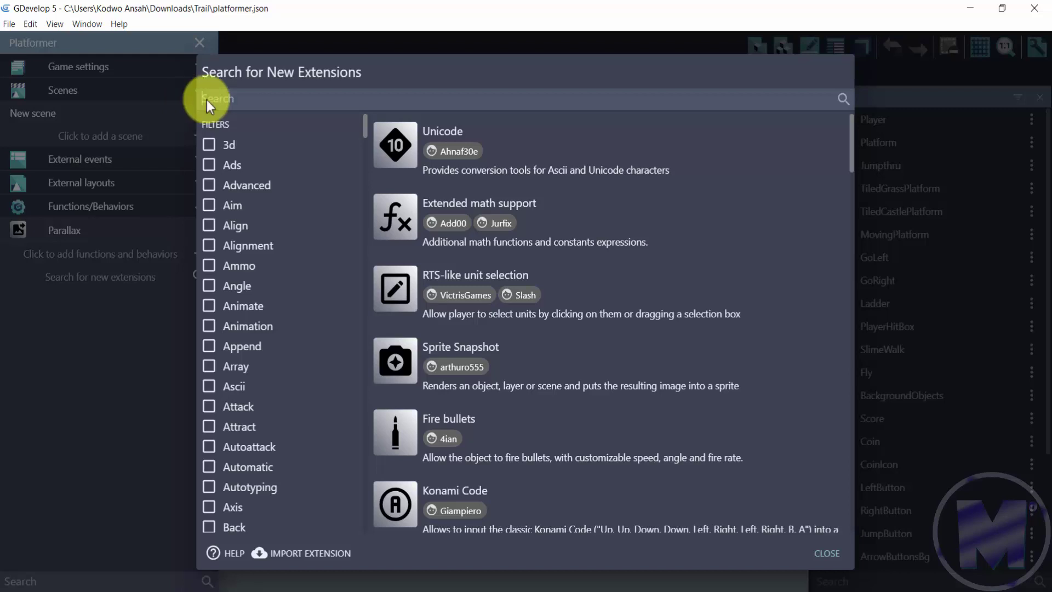
click(266, 100)
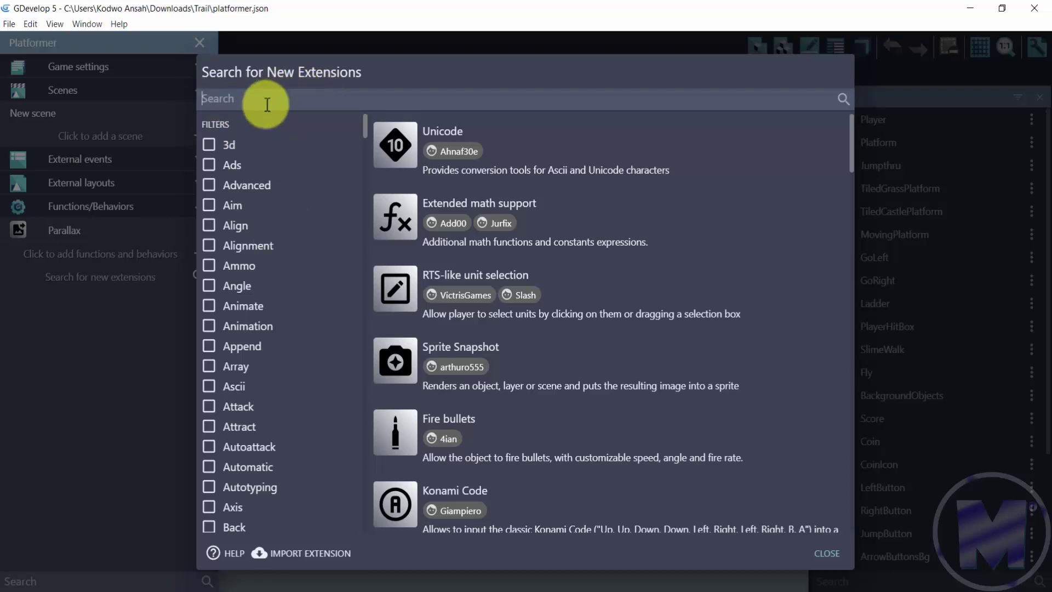
text(fire)
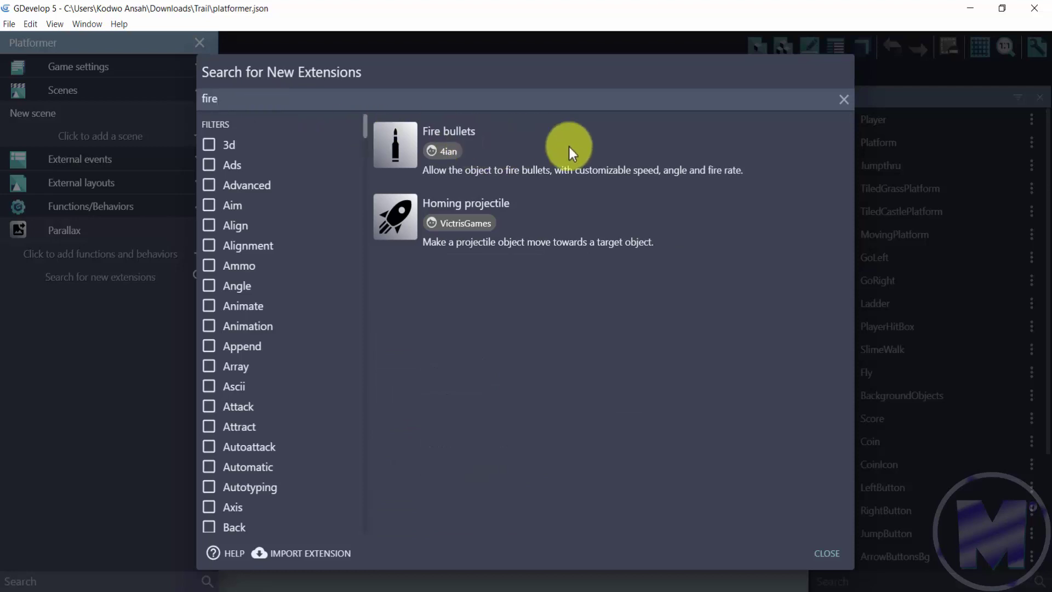
Install the Fire bullets extension into the project and close the extension dialogs.
click(499, 148)
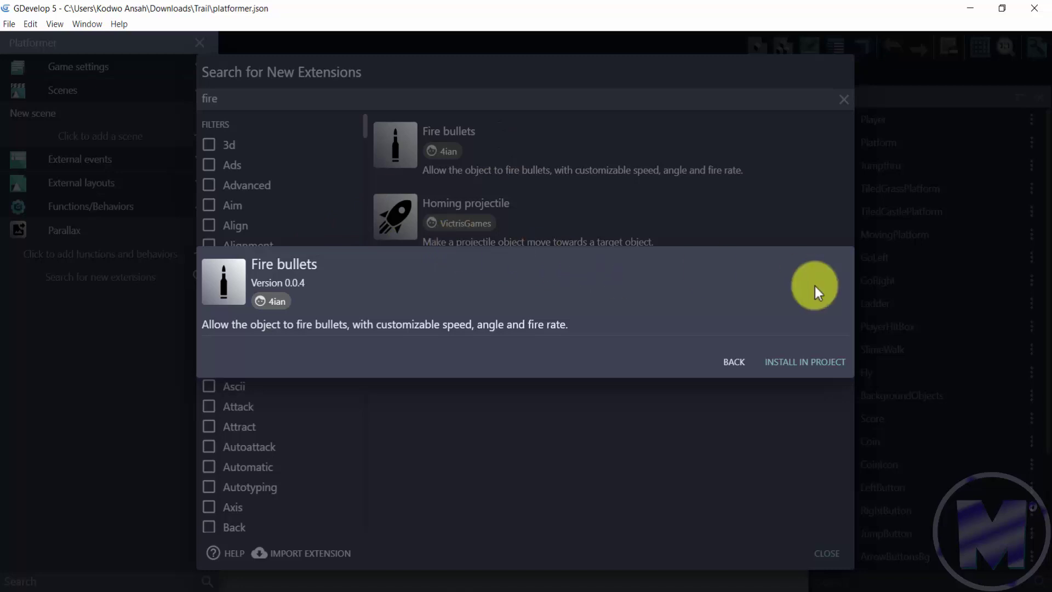
click(791, 366)
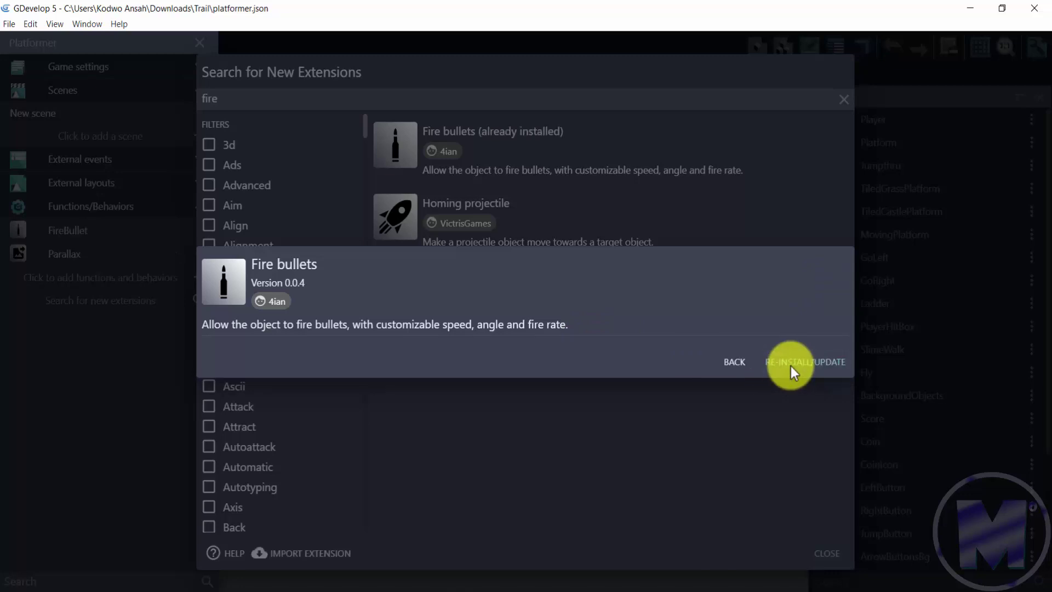
click(726, 363)
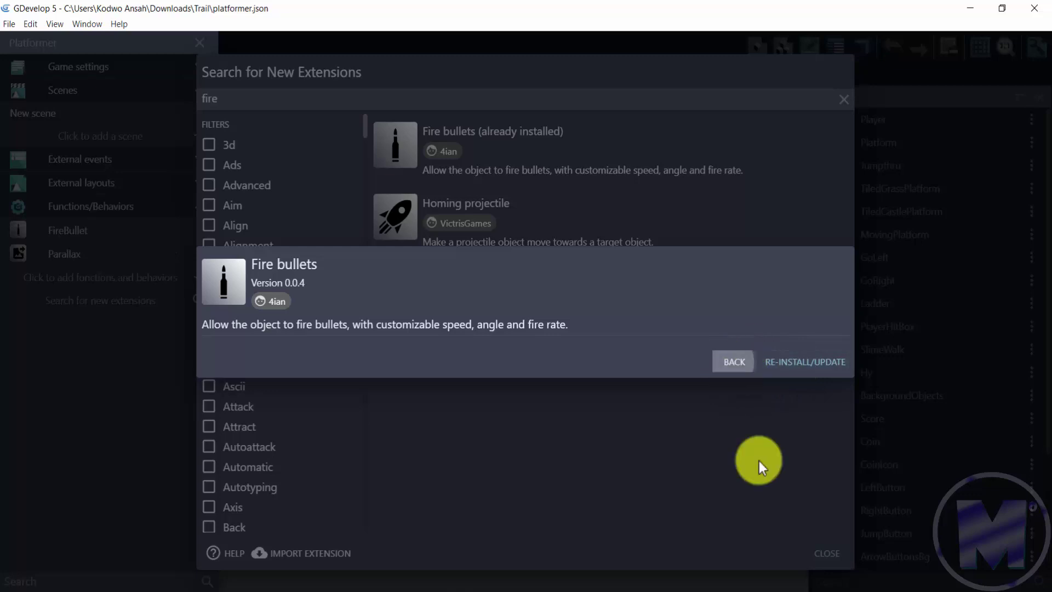
click(814, 550)
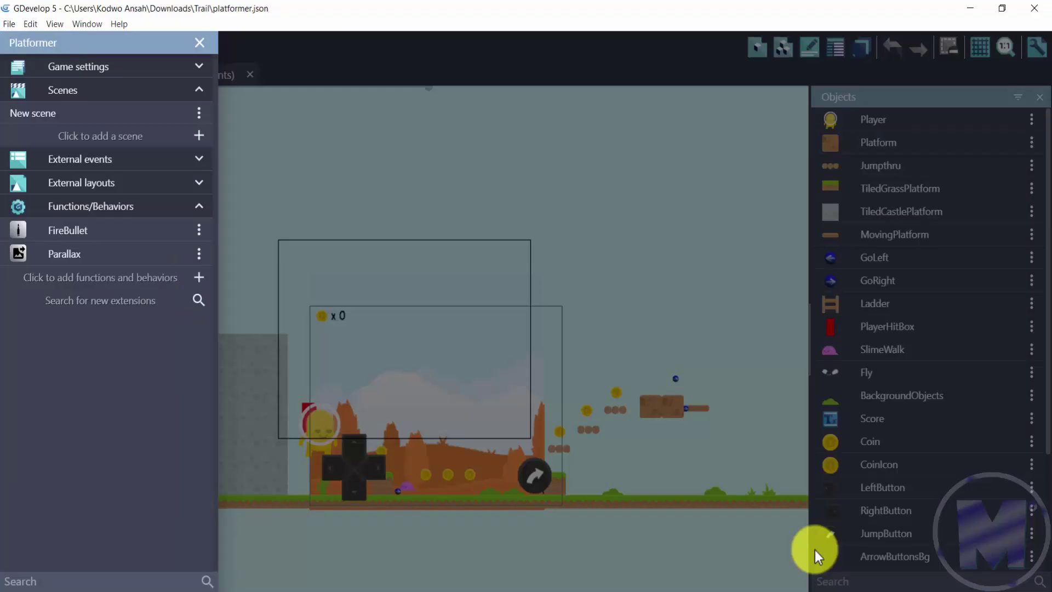
Close the project manager and open the PlayerHitBox object's options menu.
click(741, 195)
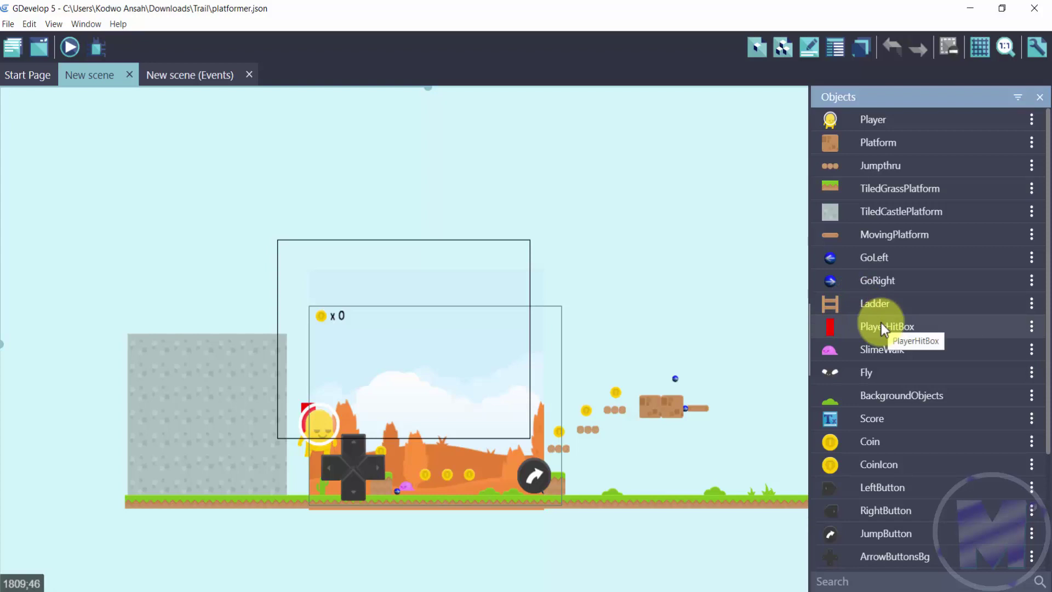
click(1032, 326)
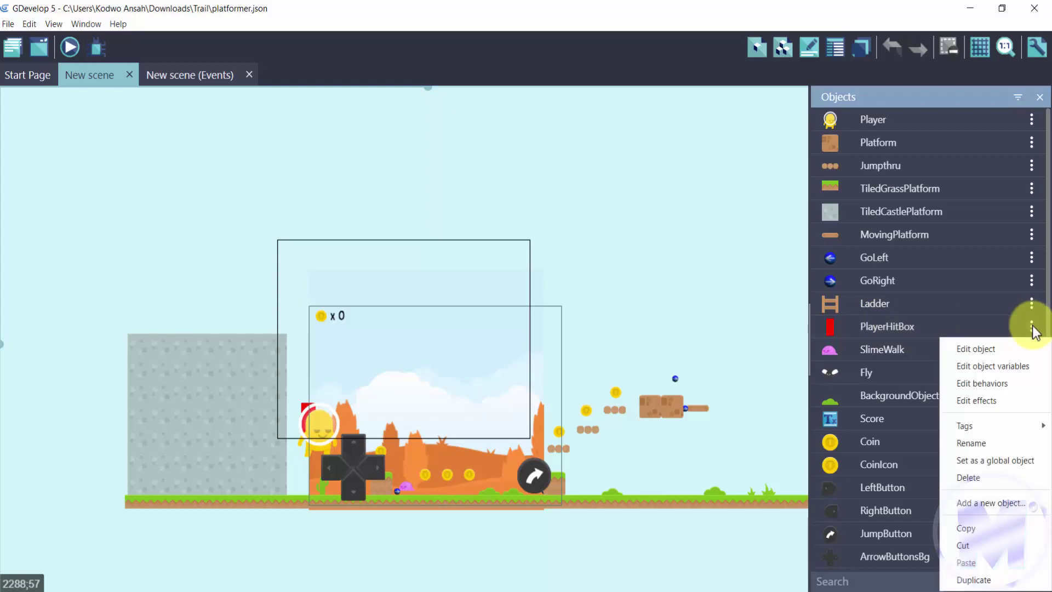
In PlayerHitBox's object editor, add the Fire Bullet behavior and apply the changes.
click(984, 353)
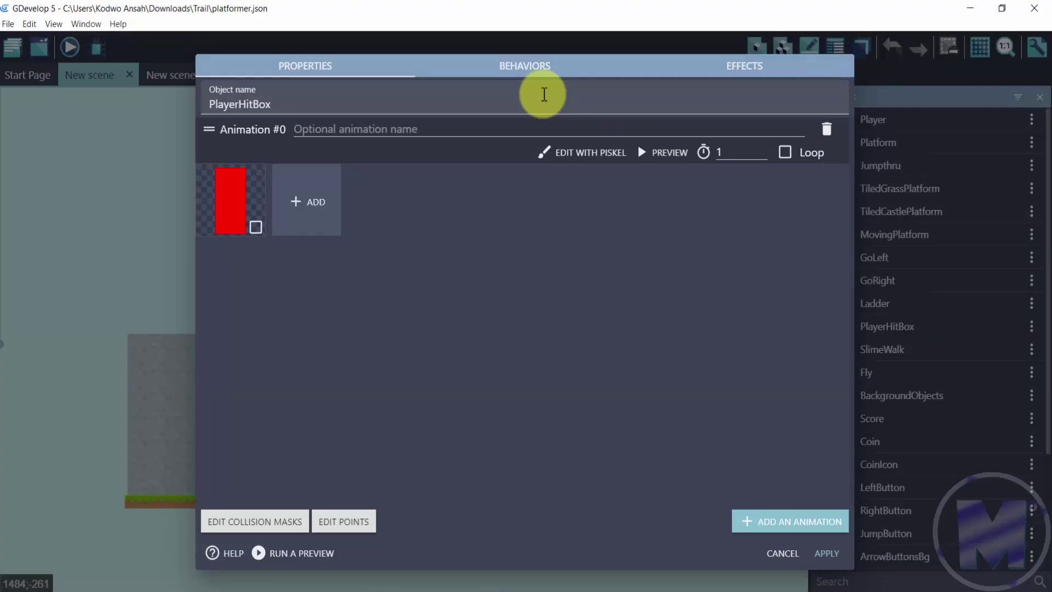
click(536, 71)
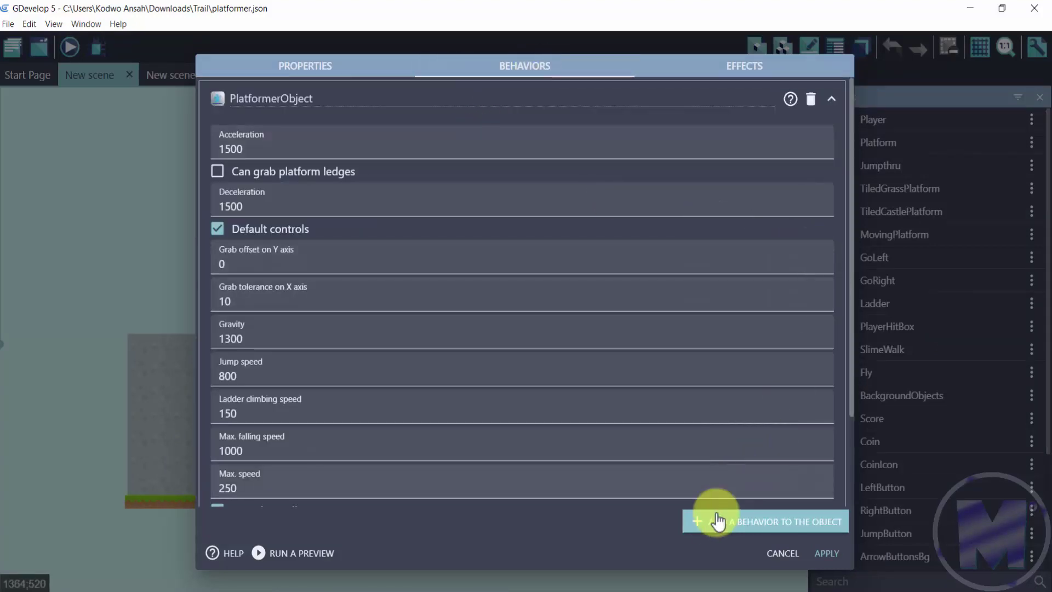
click(731, 520)
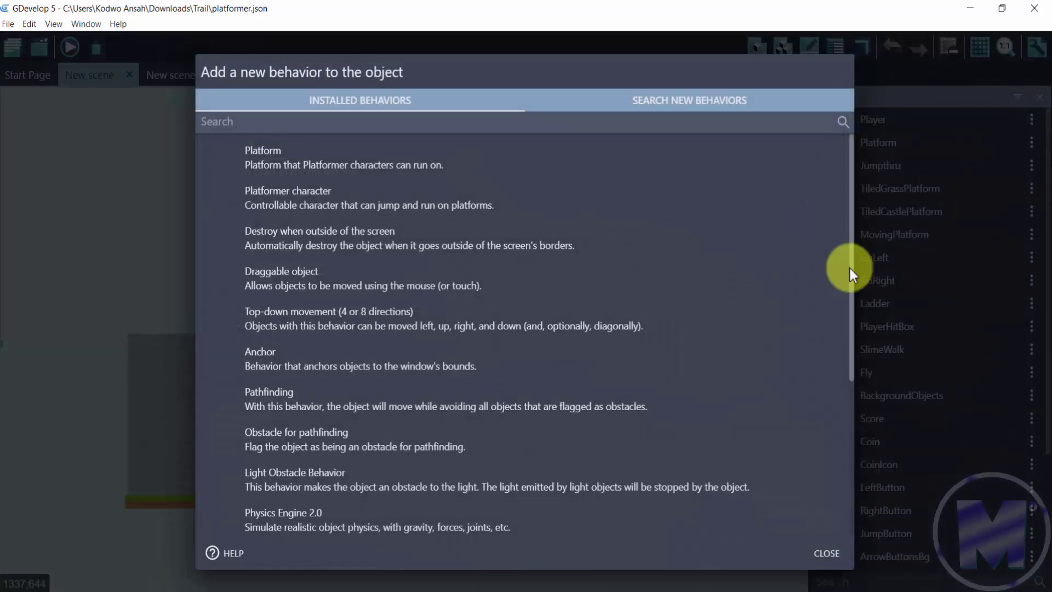
drag(850, 269, 842, 474)
click(521, 344)
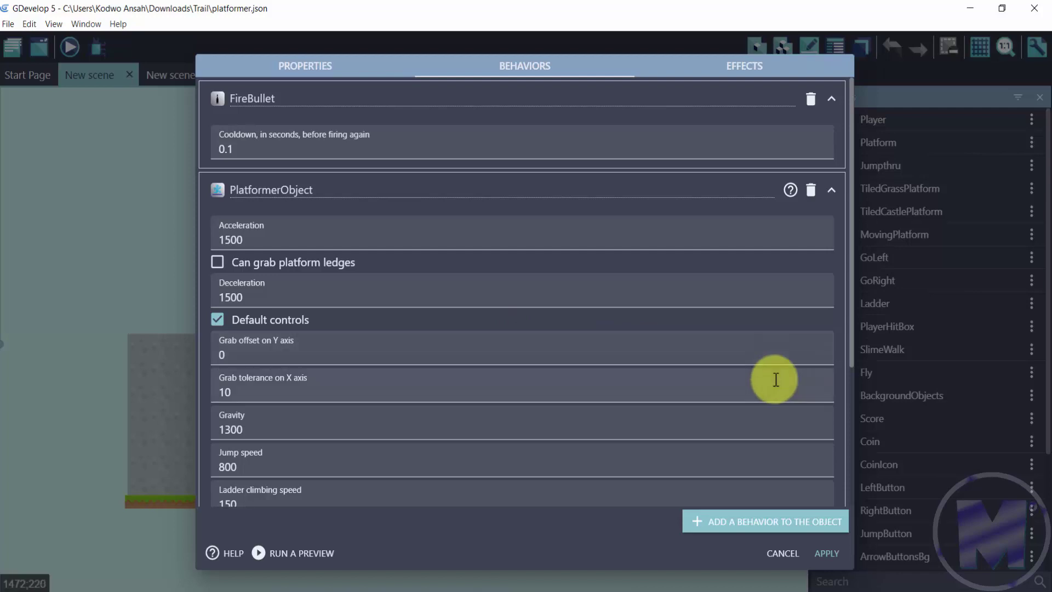
click(832, 552)
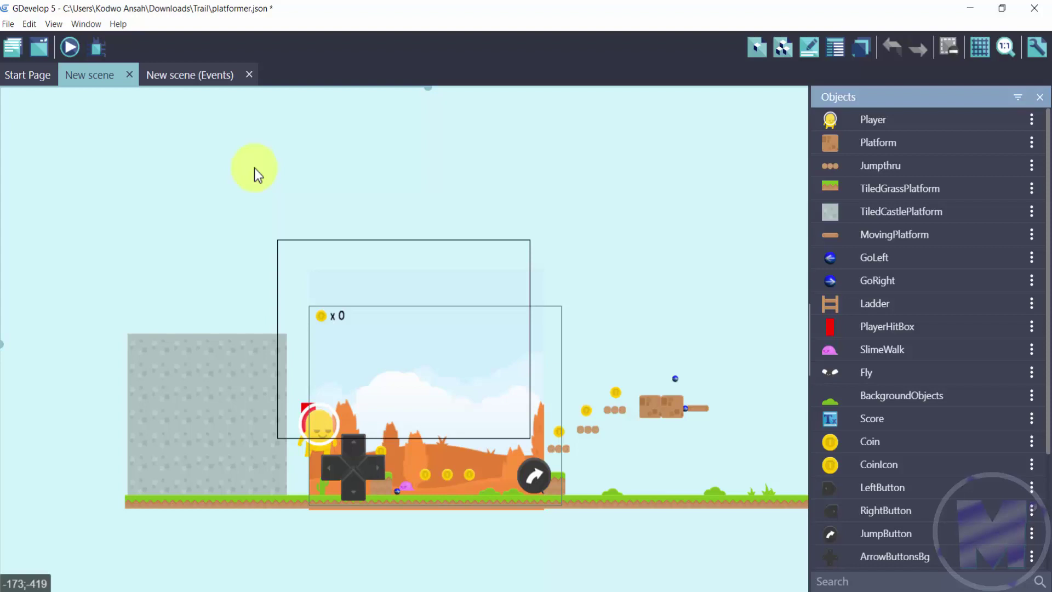
In the events sheet, insert a new empty event below the first scene-start event.
click(188, 80)
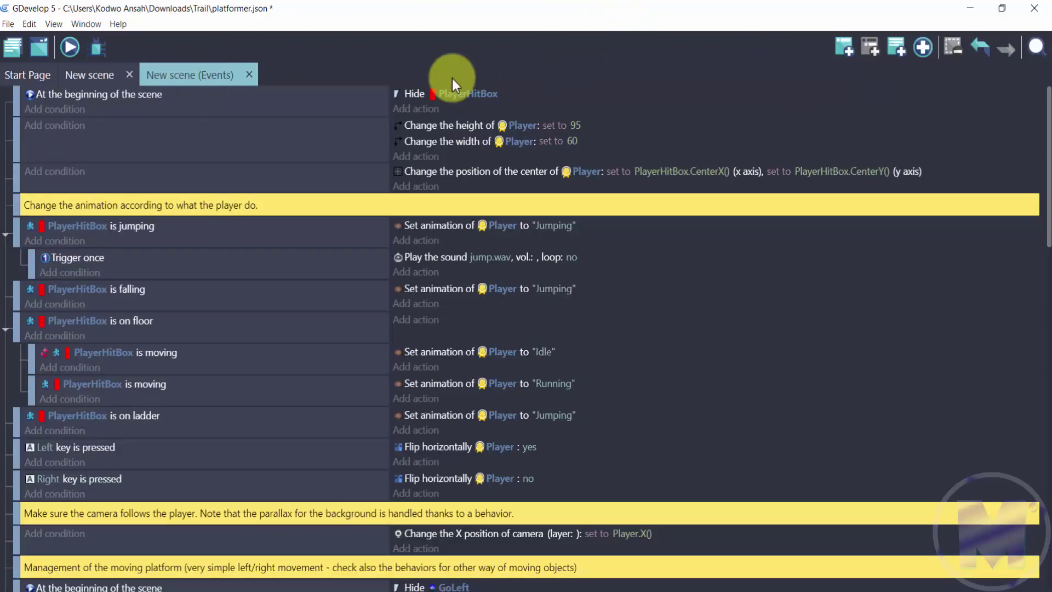
click(364, 116)
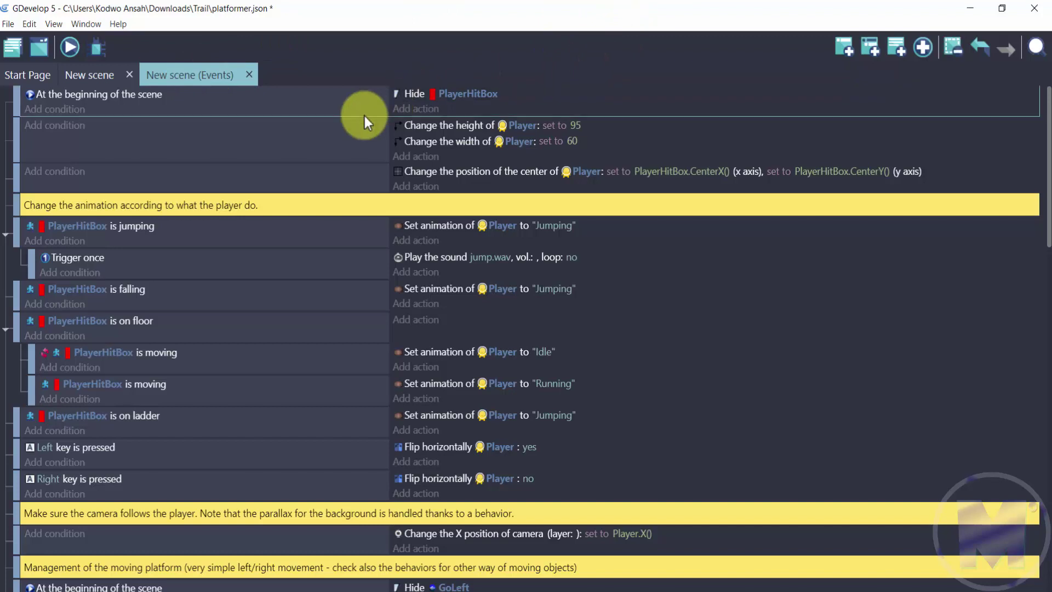
click(841, 47)
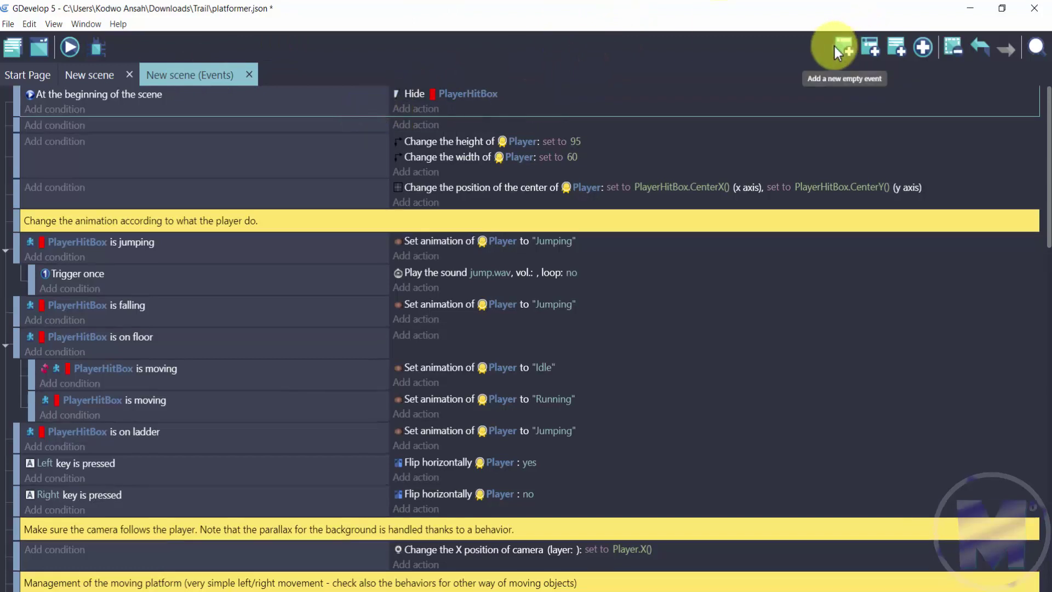
click(339, 129)
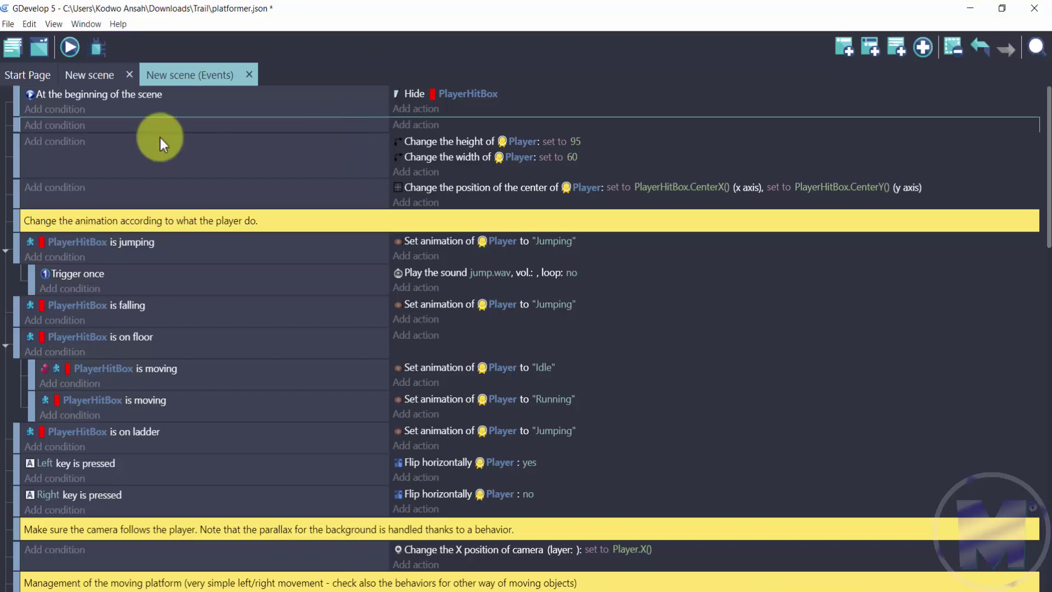
Give the new event a Key pressed condition for the z key.
click(67, 126)
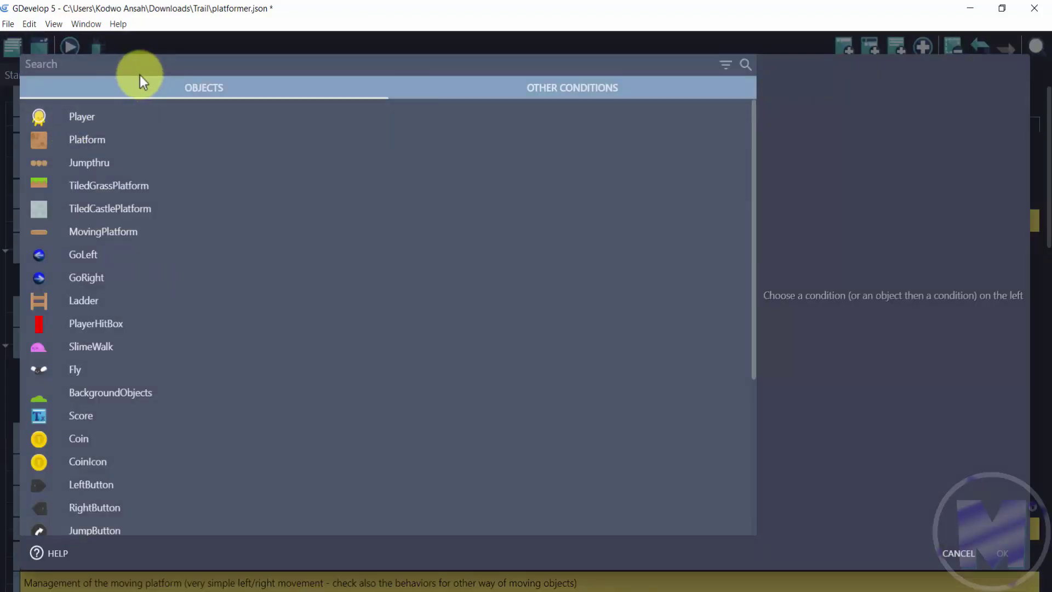
text(k)
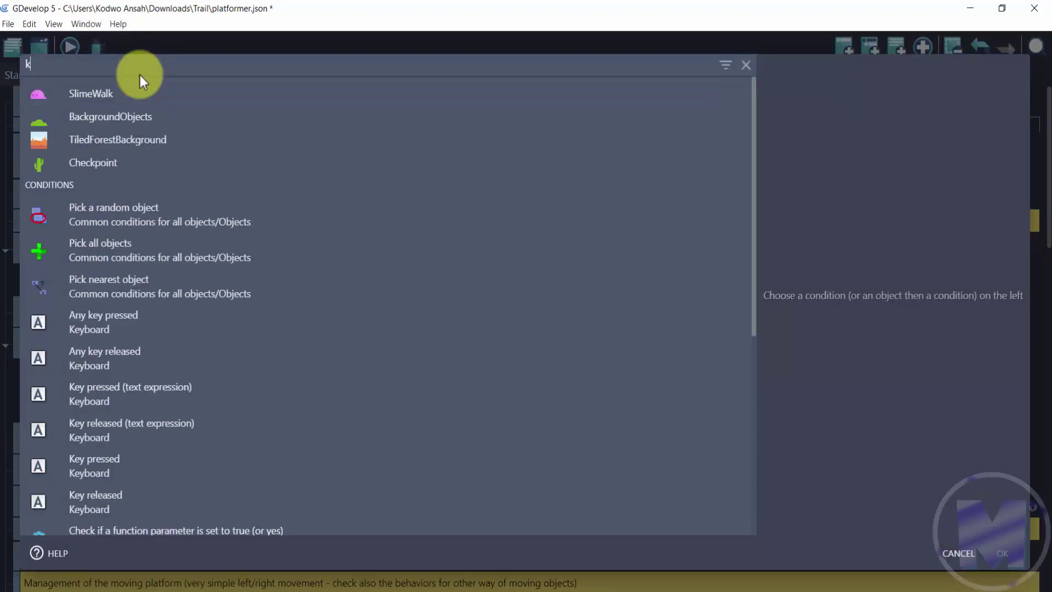
text(eypressed)
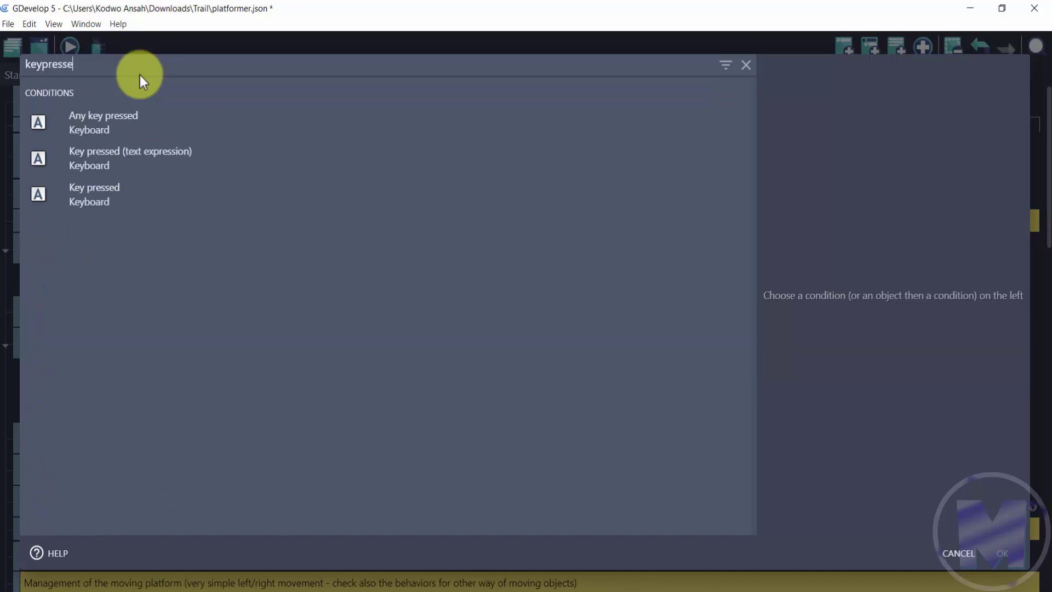
click(116, 199)
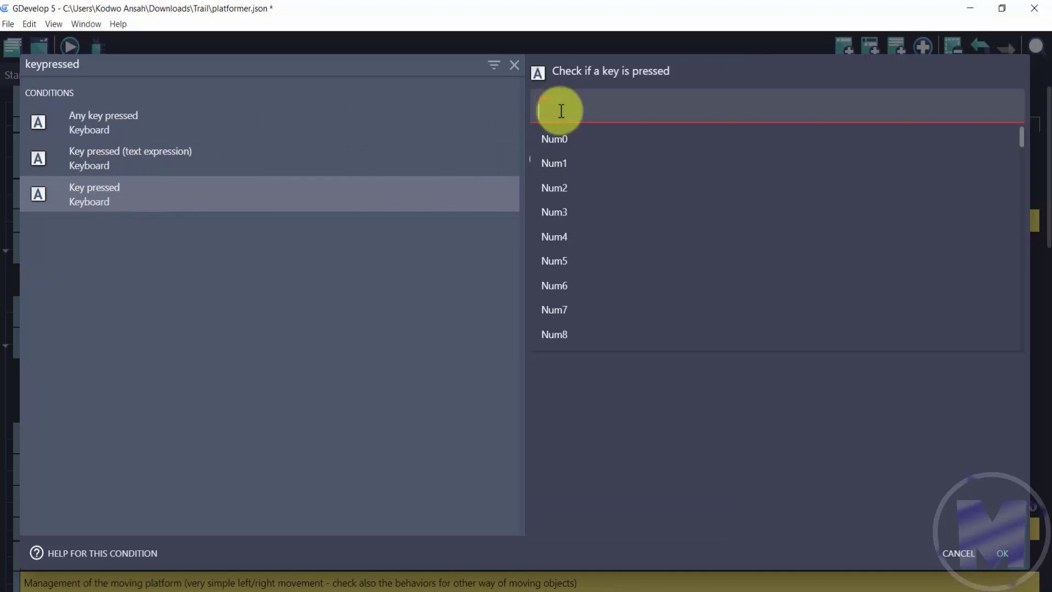
text(z)
click(651, 283)
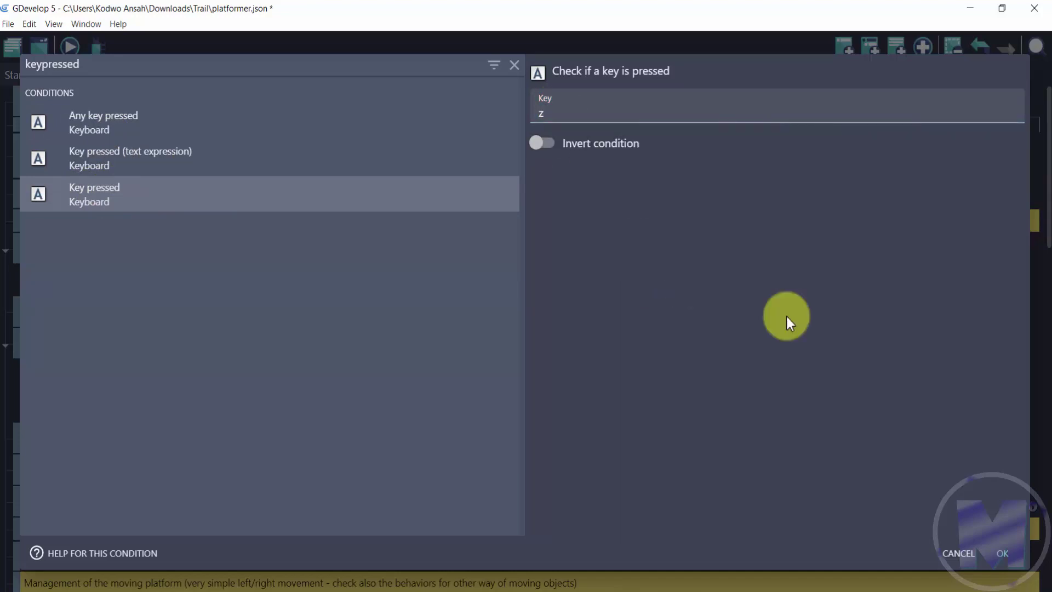
click(1005, 553)
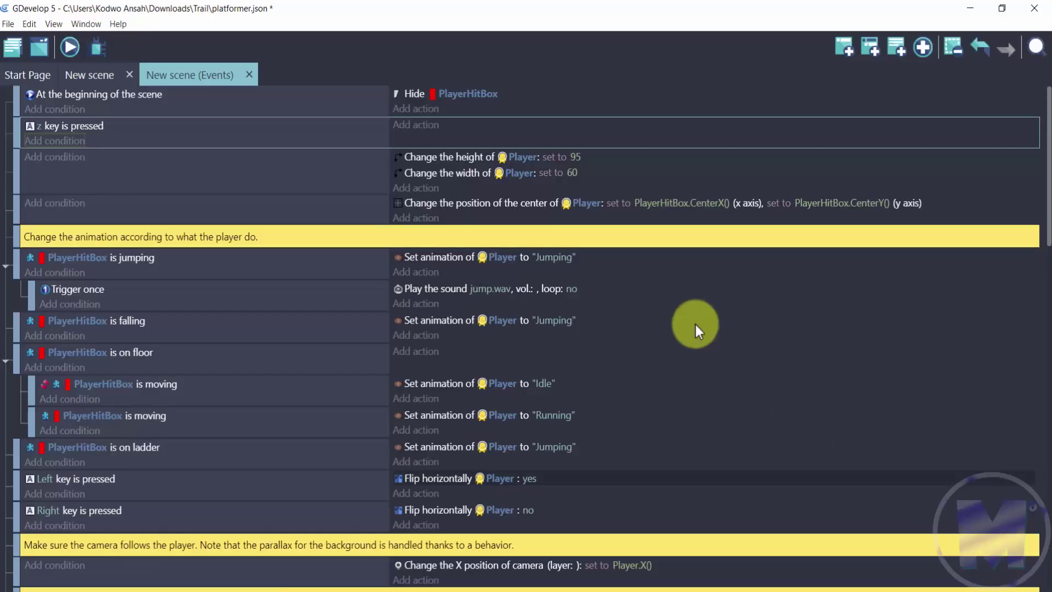
Add a Trigger once while true condition to the z-key event.
click(52, 143)
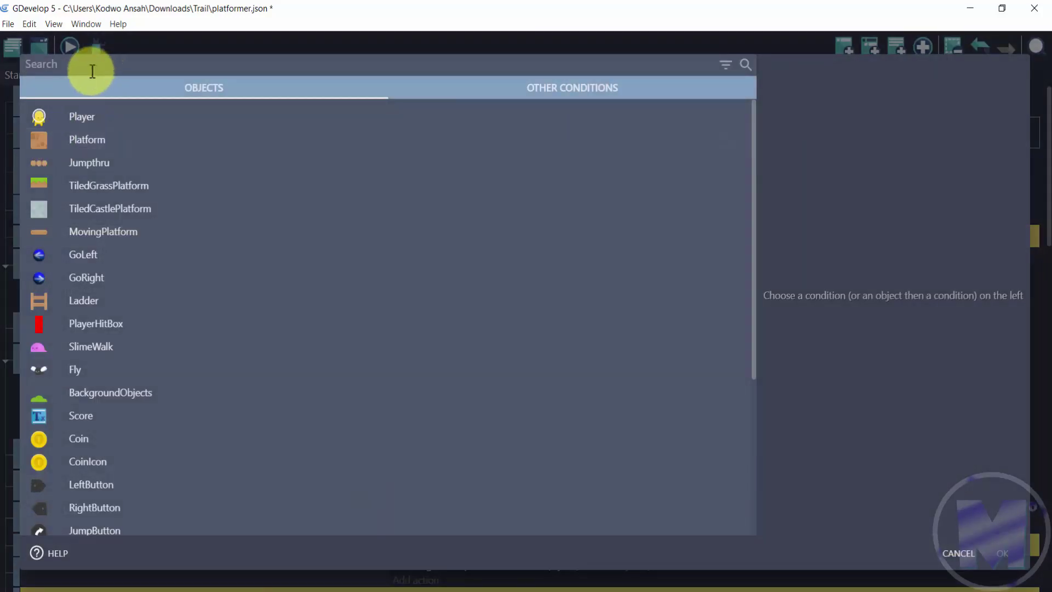
text(trigger)
key(Return)
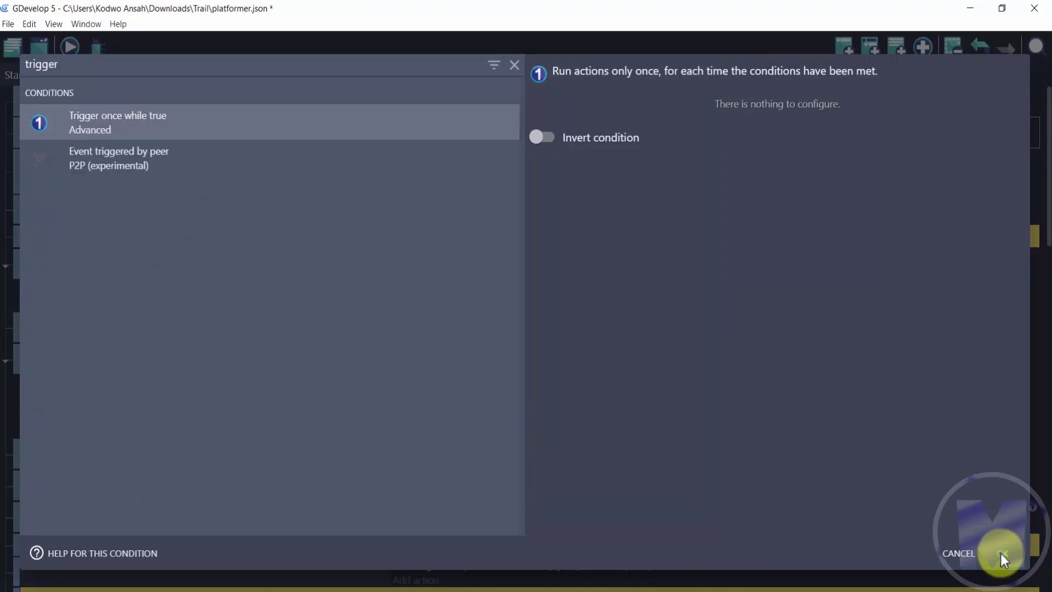
click(1000, 553)
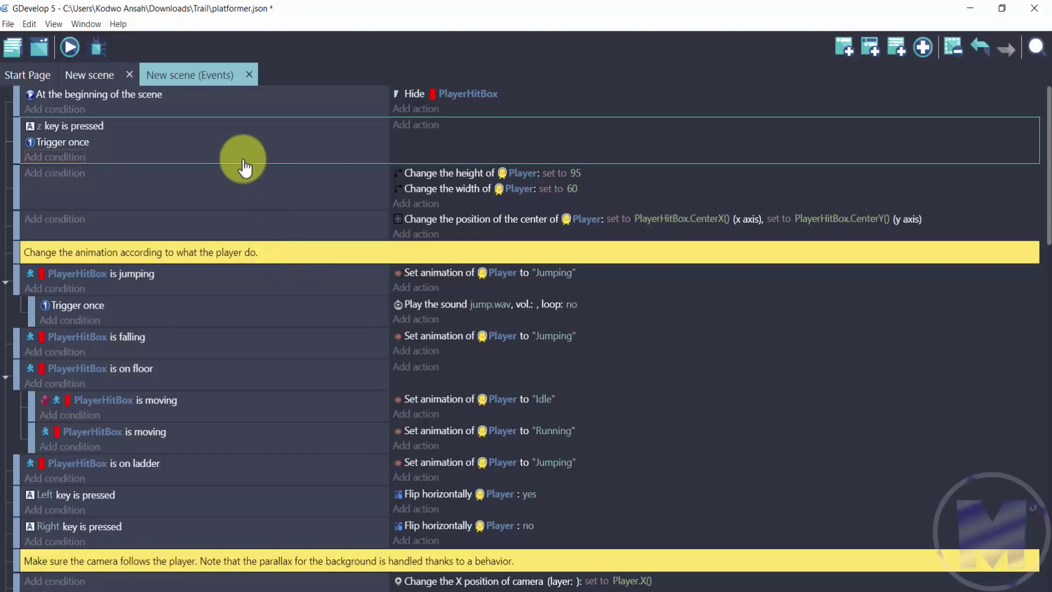
click(409, 127)
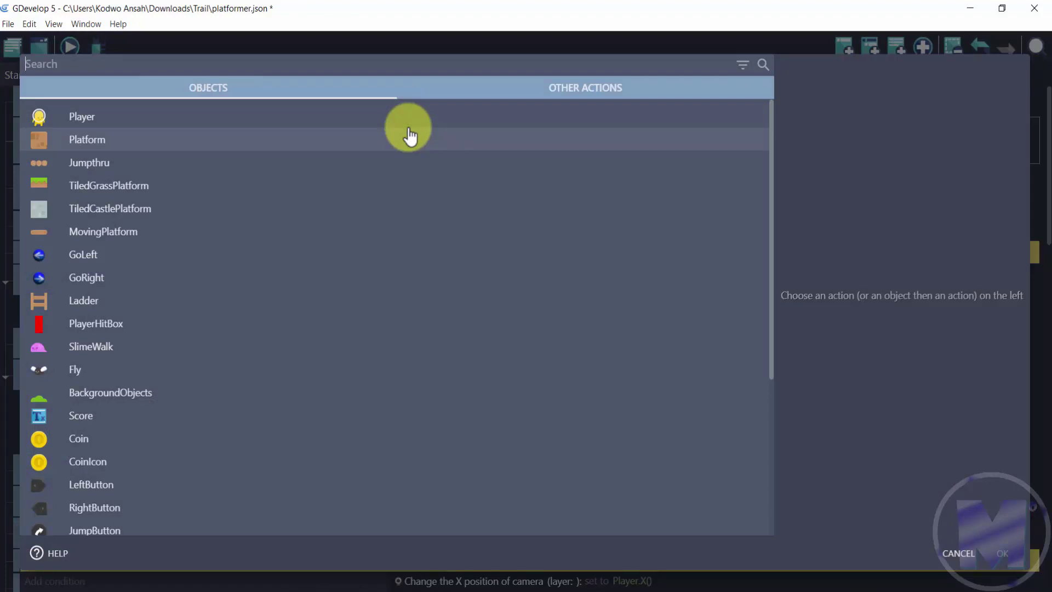
Search actions for 'fire' and choose Fire a bullet toward a position.
text(fire)
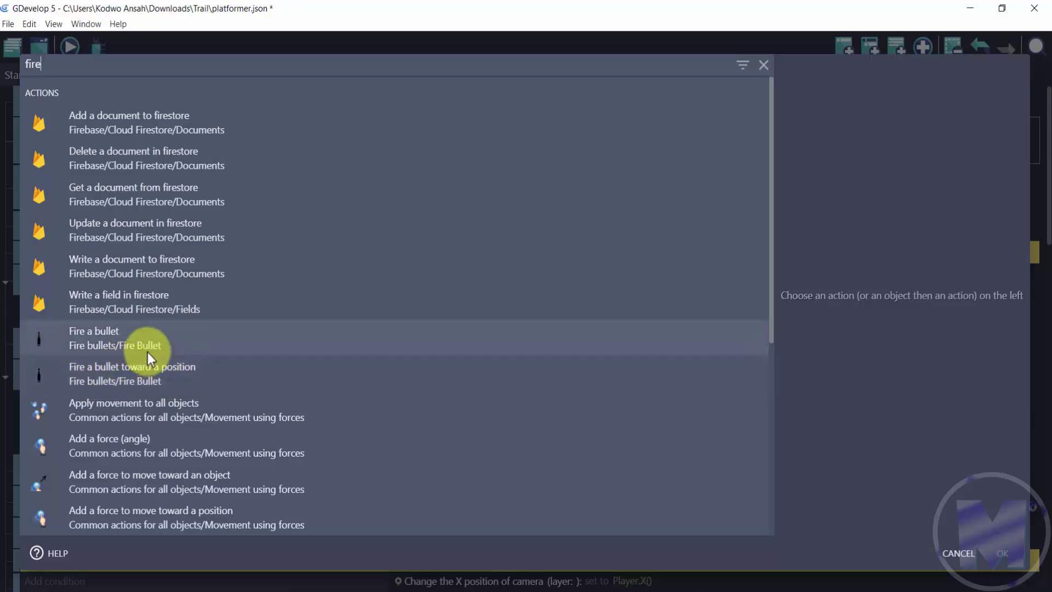
click(101, 343)
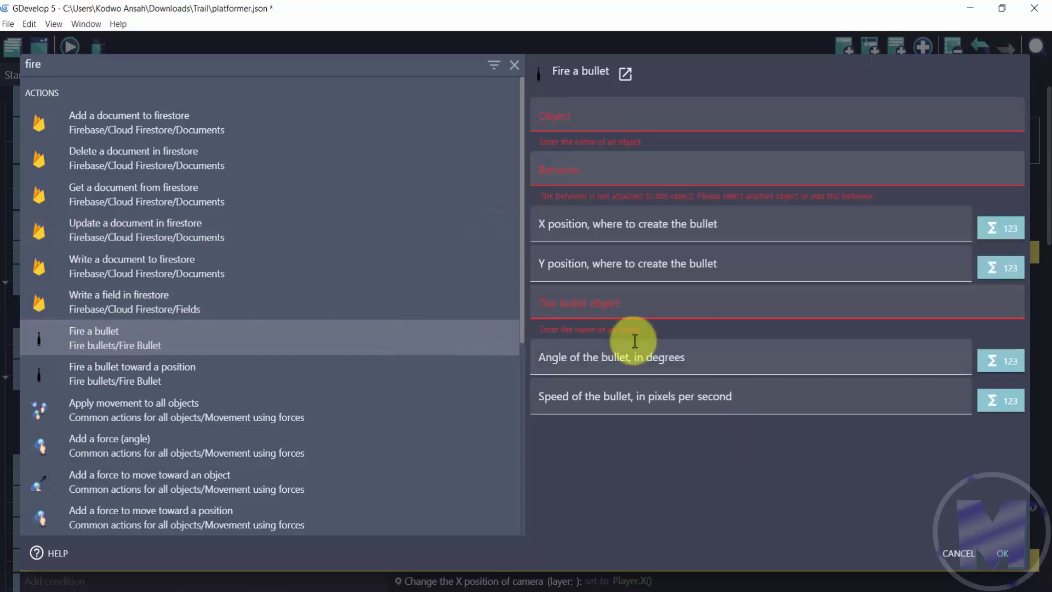
click(574, 366)
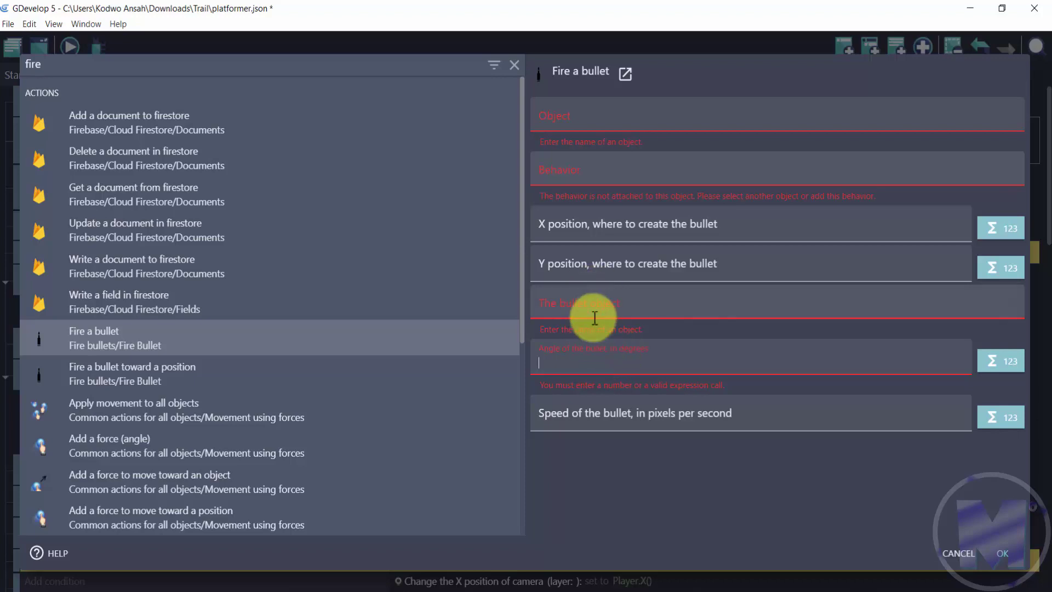
click(149, 374)
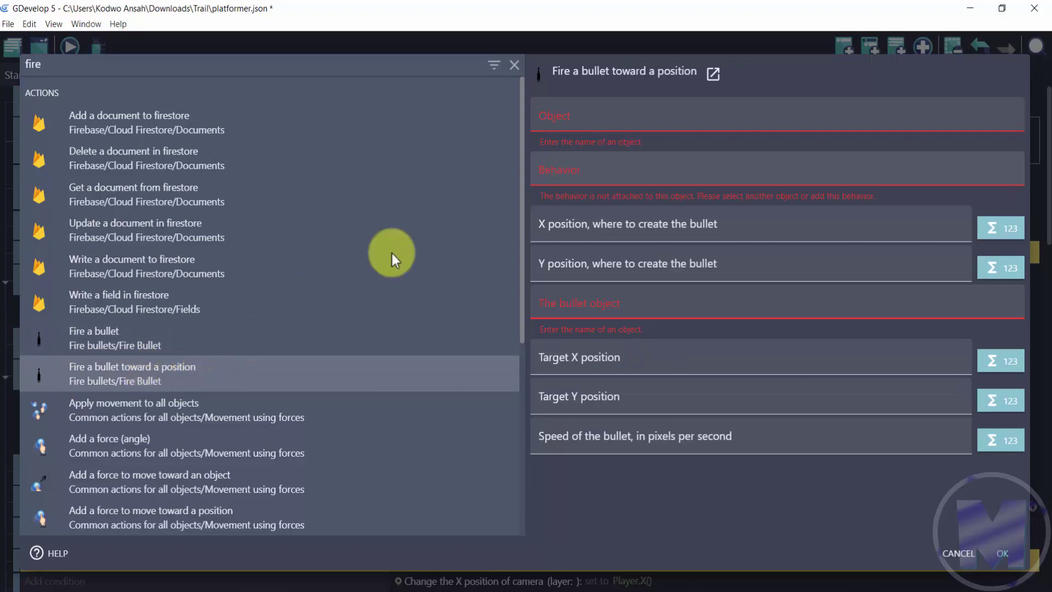
Set the action's shooting object to Player instead of PlayerHitBox.
click(600, 113)
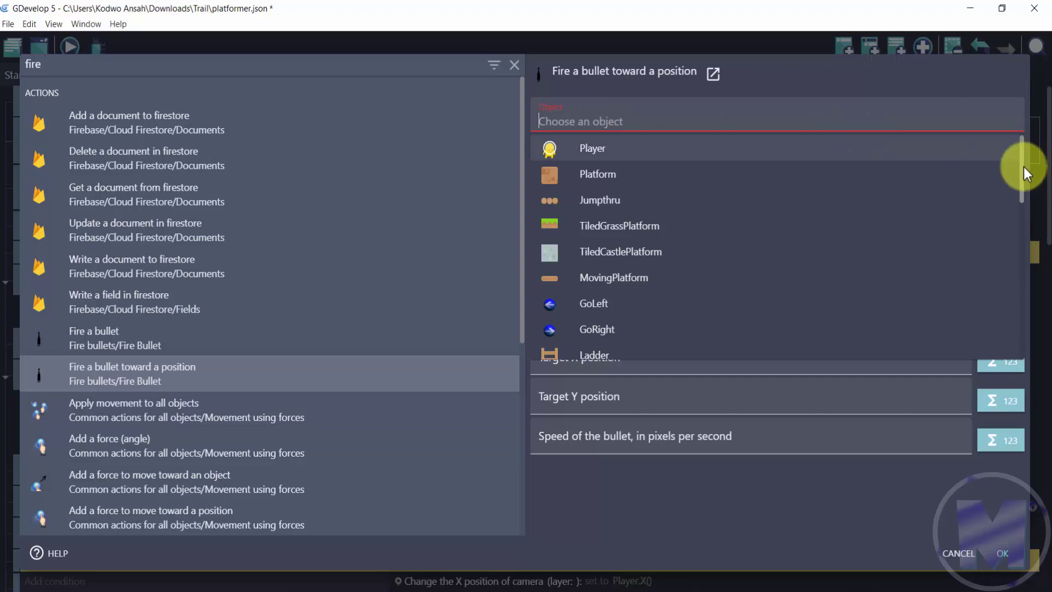
scroll(1016, 211, down, 3)
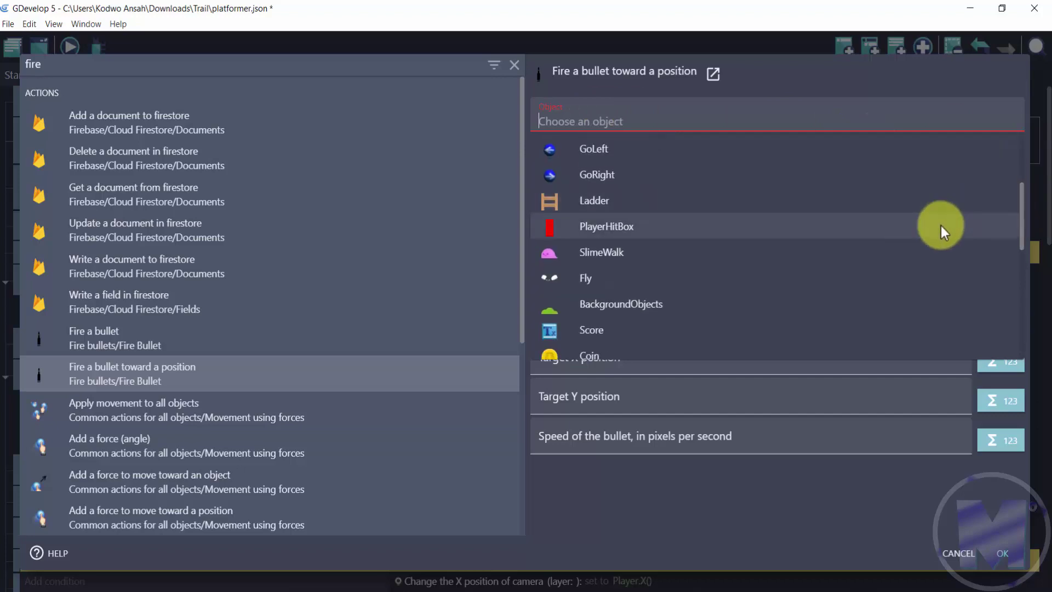
click(941, 226)
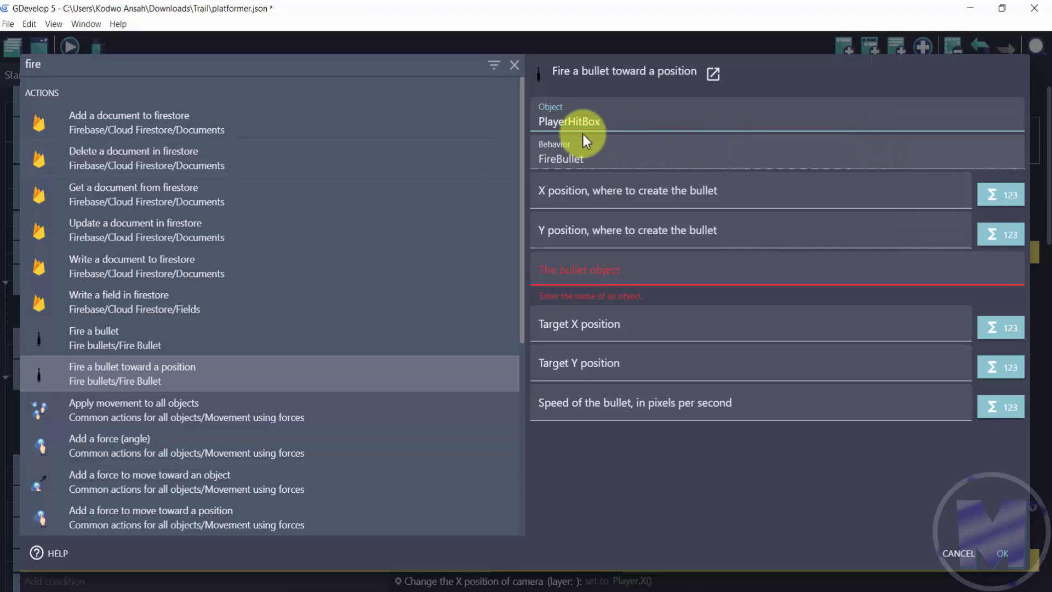
drag(591, 159, 541, 159)
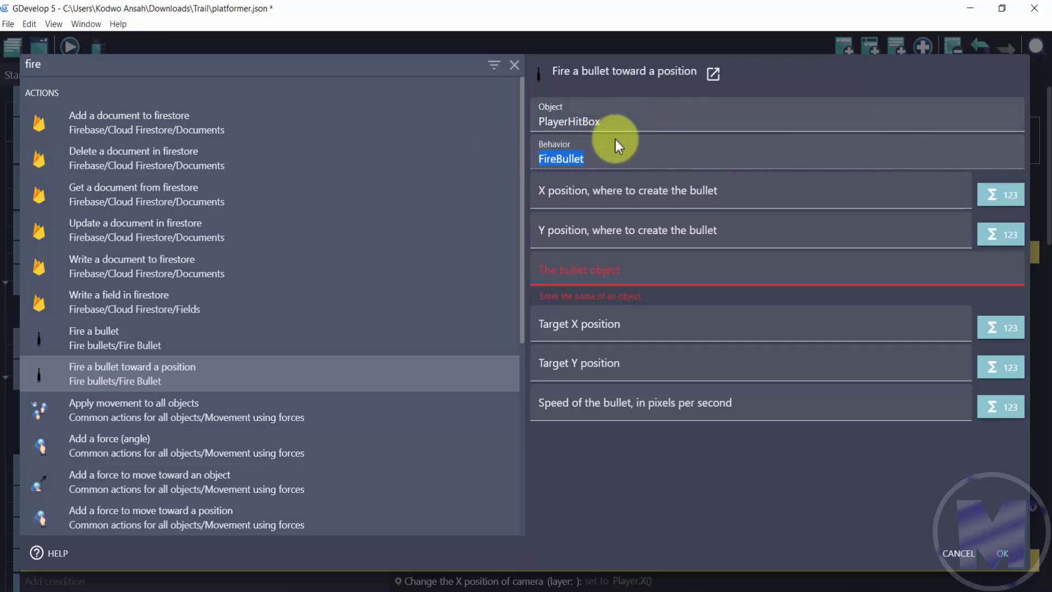
drag(612, 119, 518, 124)
key(BackSpace)
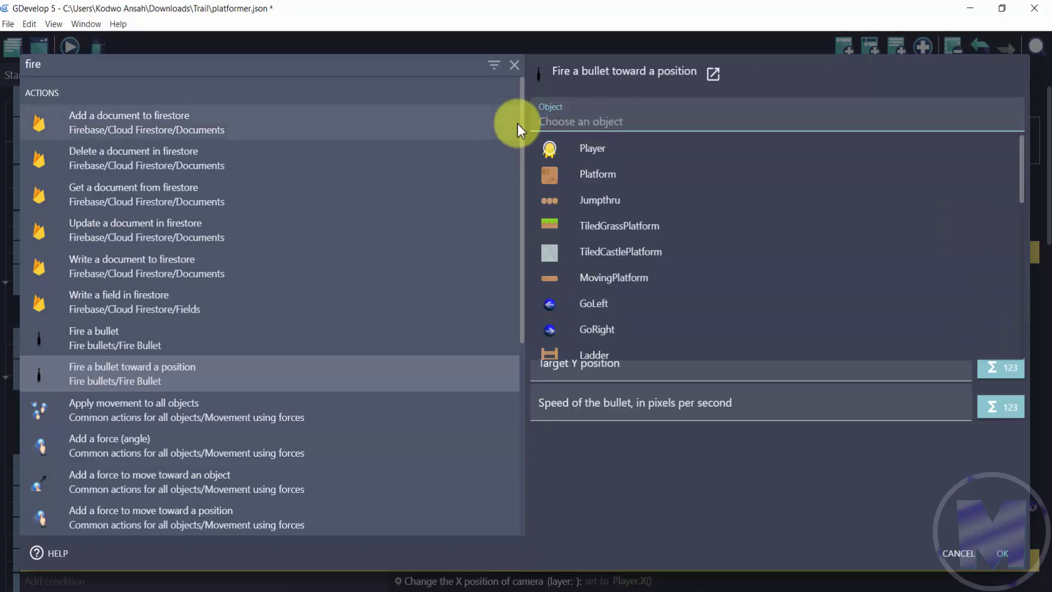
click(546, 147)
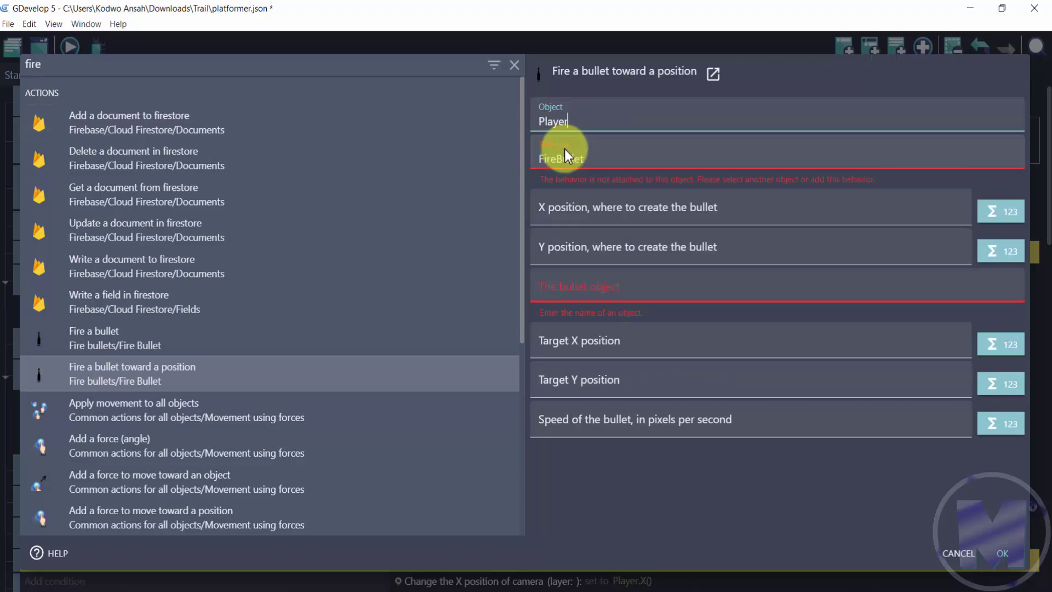